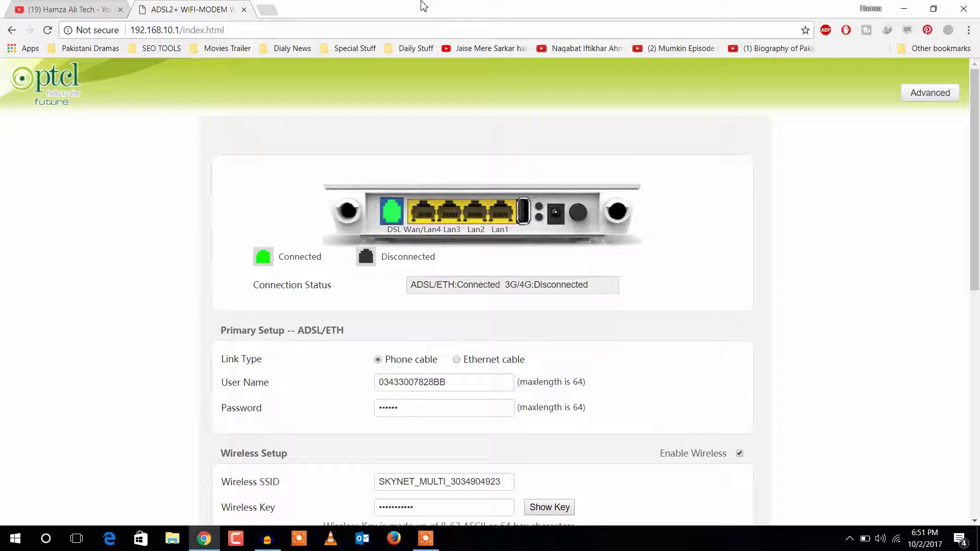
# Step: Run the internet speed test at speedtest.ptcl.net in a new browser tab
pyautogui.click(265, 9)
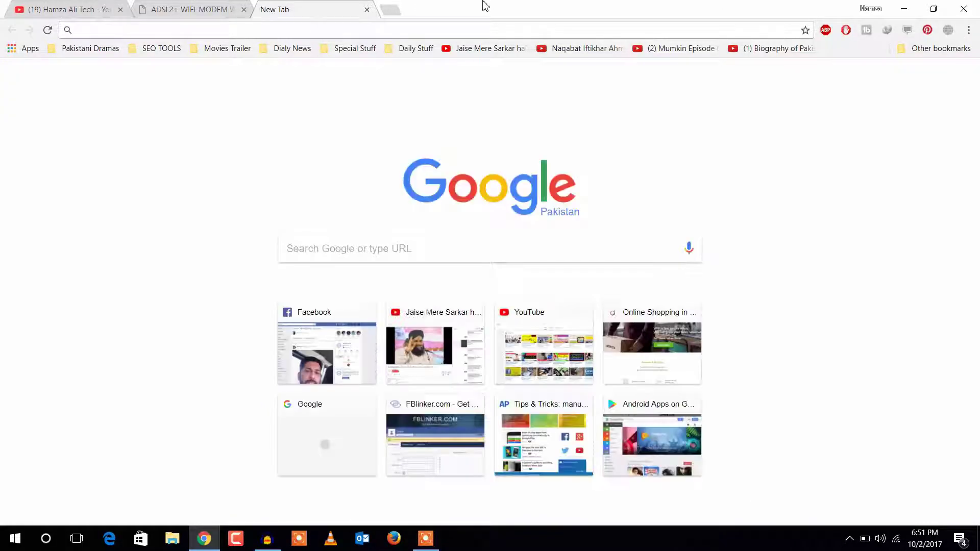
pyautogui.write('sp')
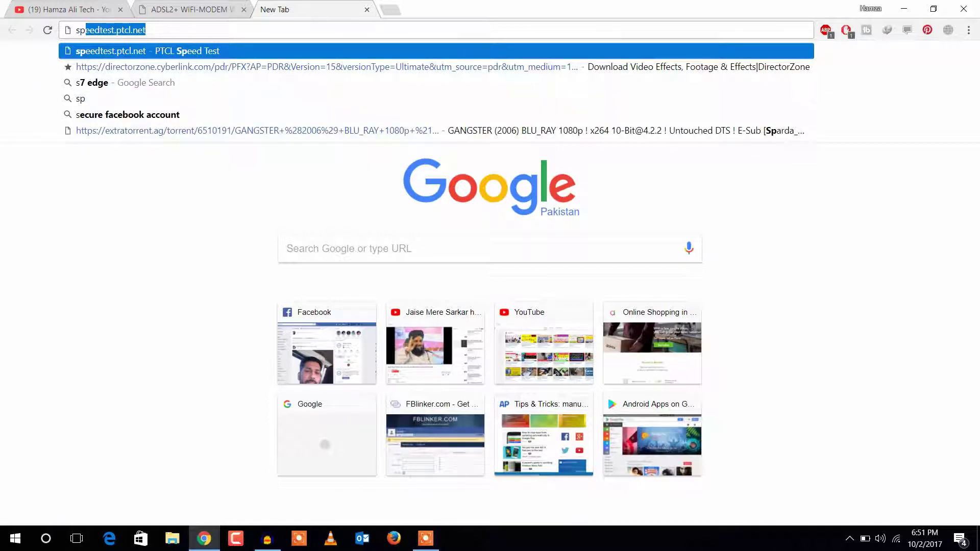
pyautogui.press('Return')
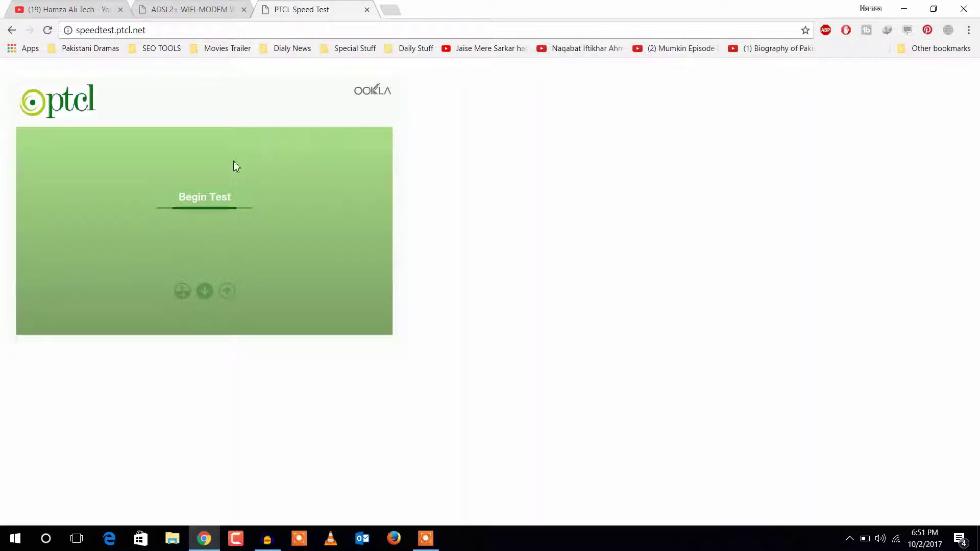
pyautogui.click(215, 206)
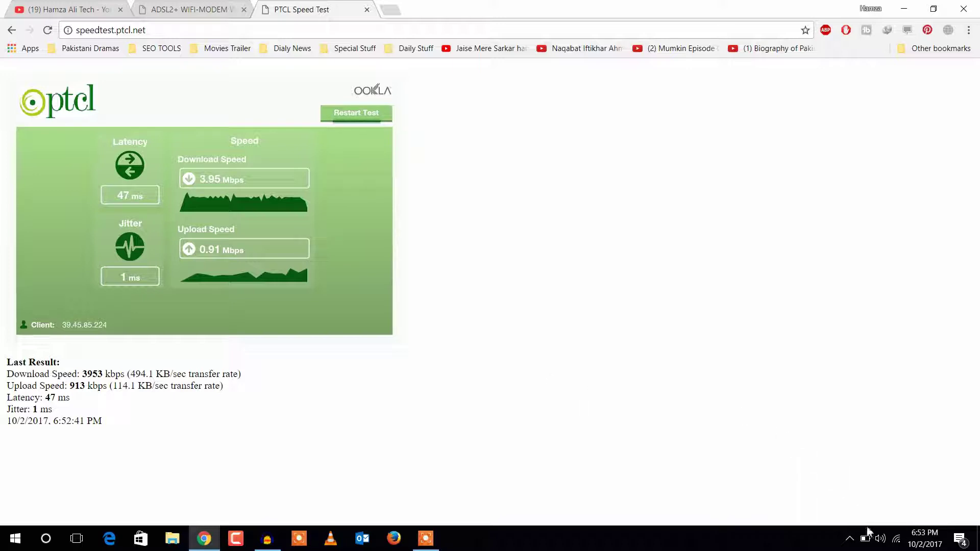
# Step: Check the computer's Wi-Fi connection details in Network and Sharing Center, then close them
pyautogui.rightClick(897, 542)
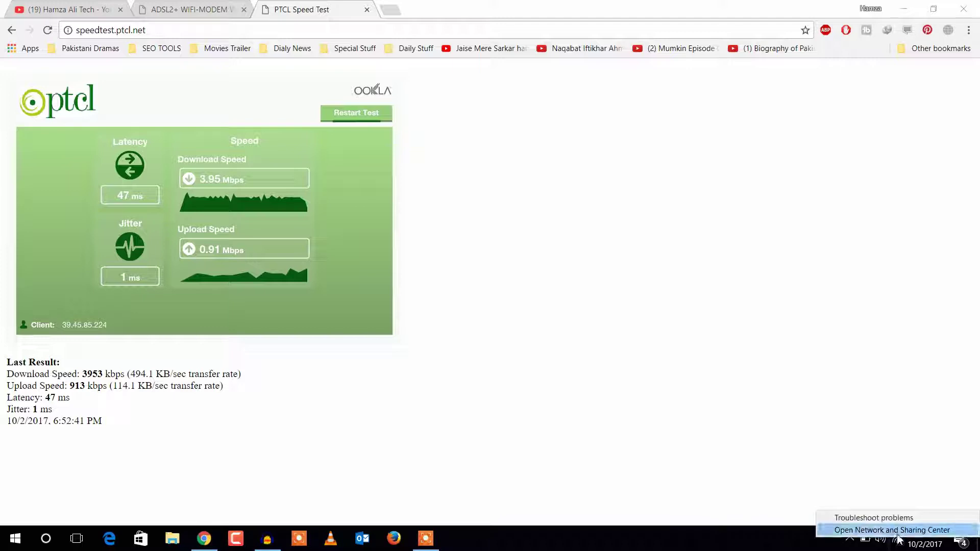
pyautogui.click(898, 531)
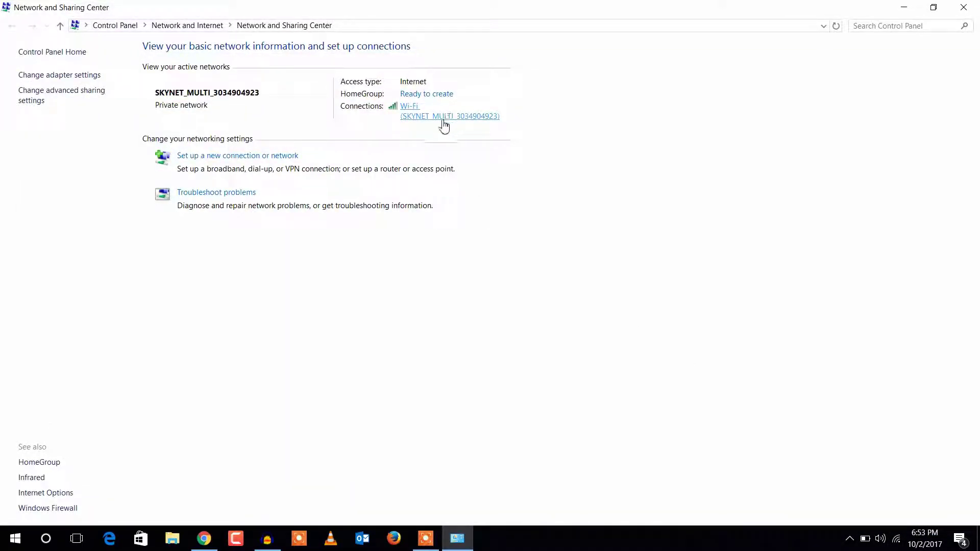
pyautogui.click(442, 117)
pyautogui.click(424, 284)
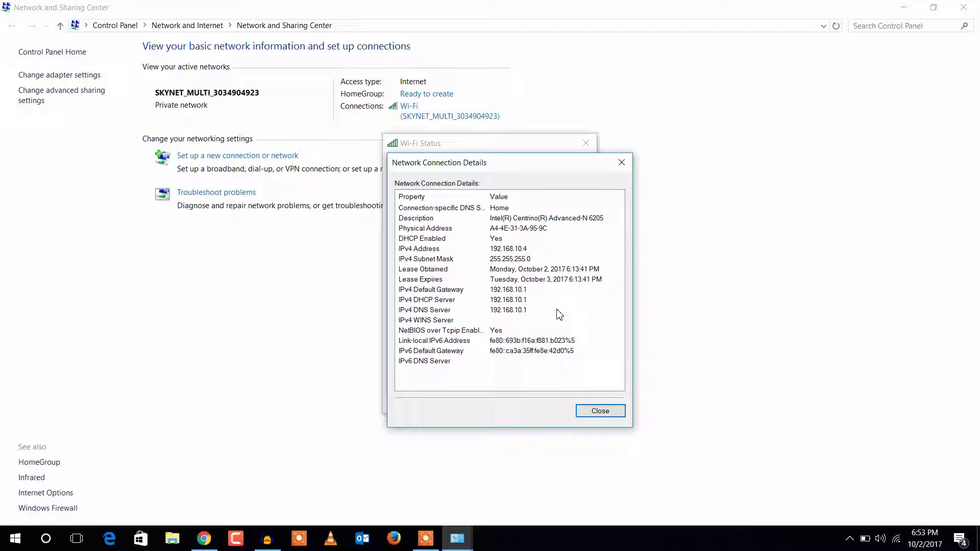
pyautogui.click(601, 411)
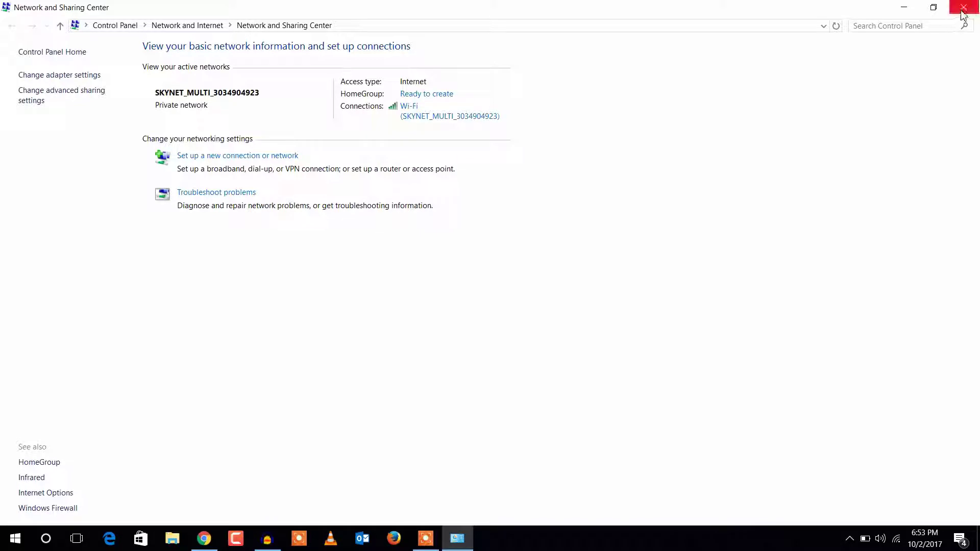
pyautogui.click(963, 8)
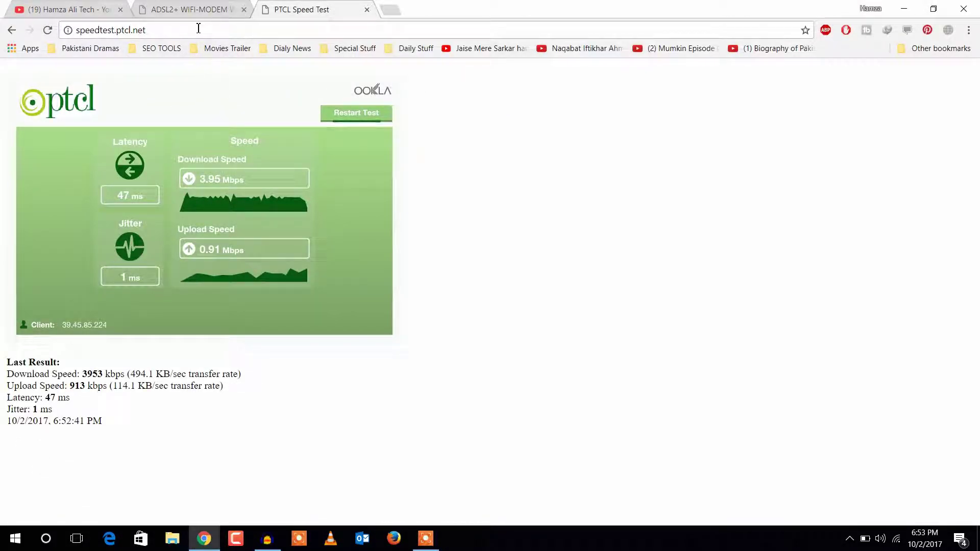
# Step: View the modem's Wireless Station Info in its advanced settings and highlight the last listed station's MAC address
pyautogui.click(193, 10)
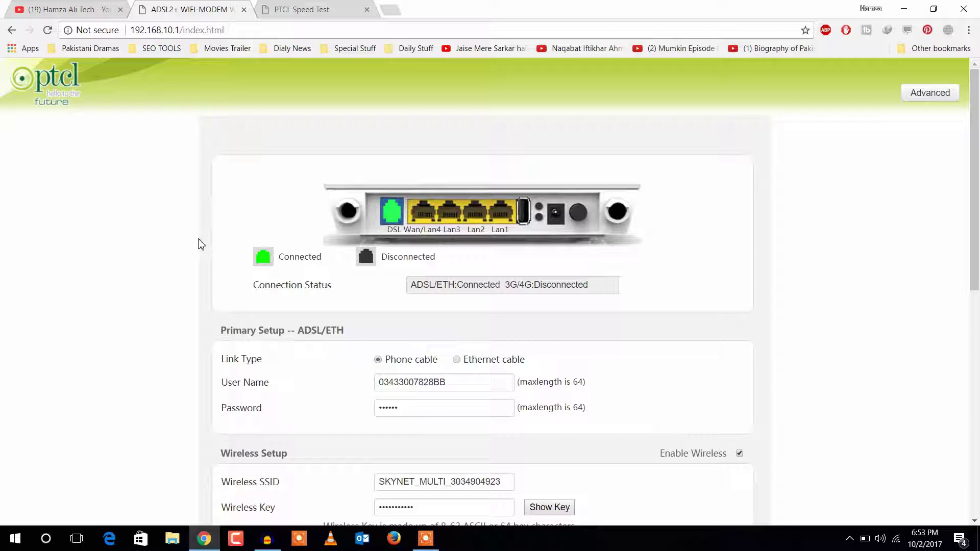
pyautogui.click(914, 95)
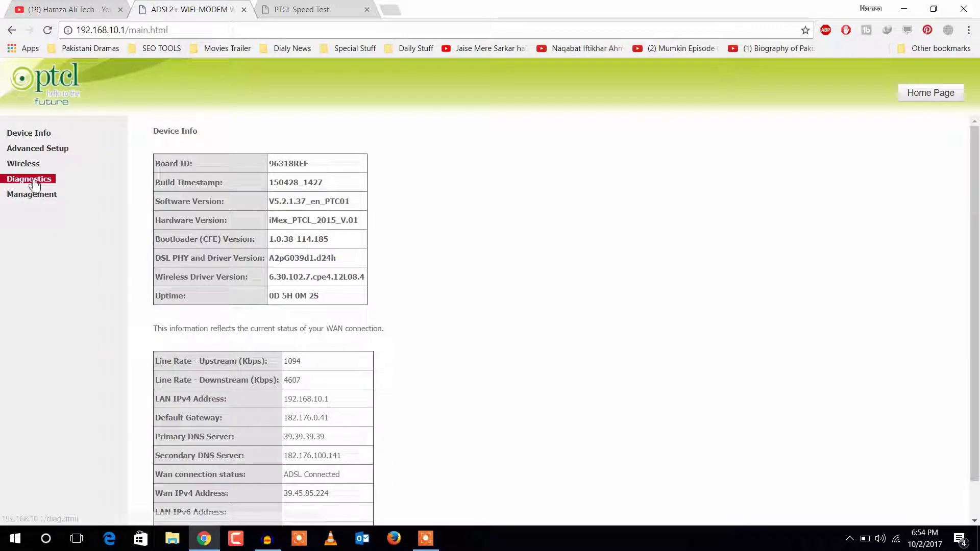
pyautogui.click(25, 164)
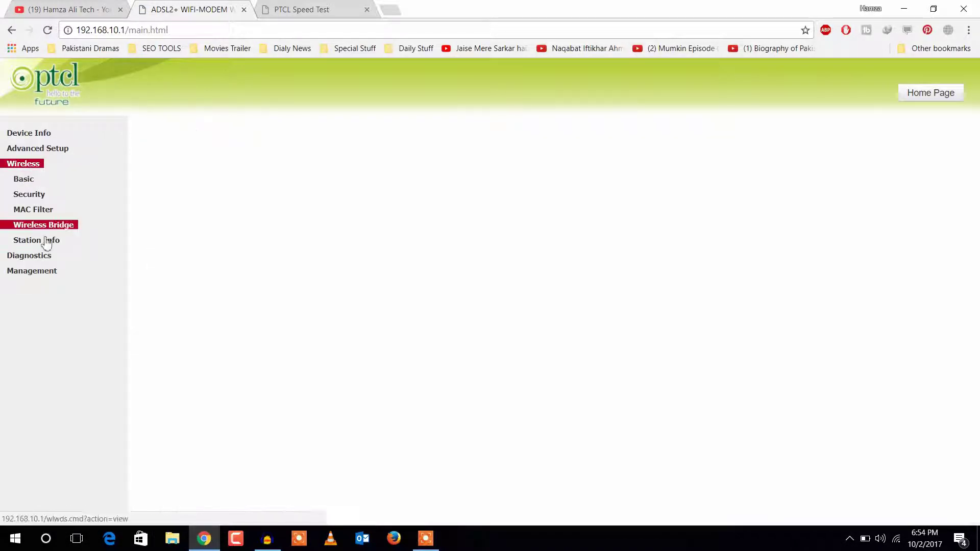
pyautogui.click(38, 240)
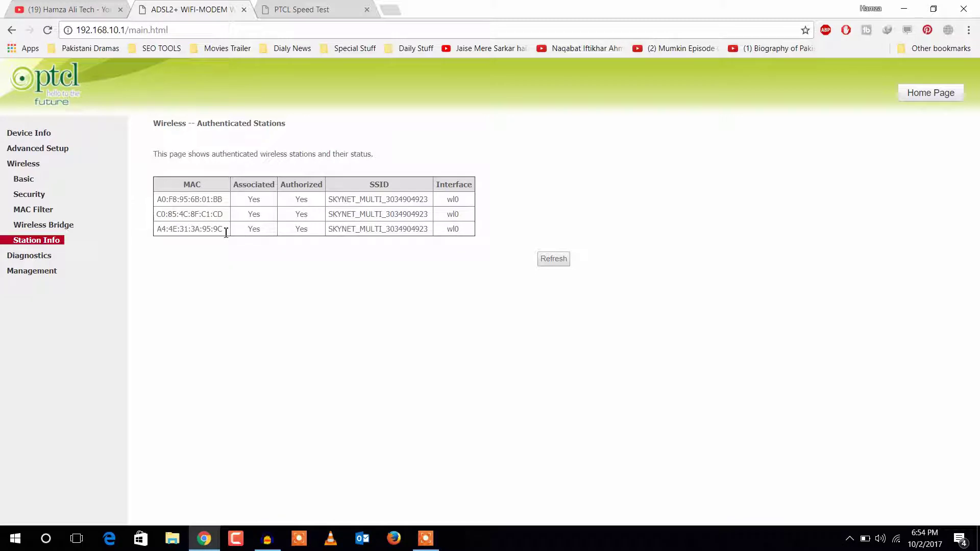
pyautogui.moveTo(226, 232); pyautogui.dragTo(159, 234)
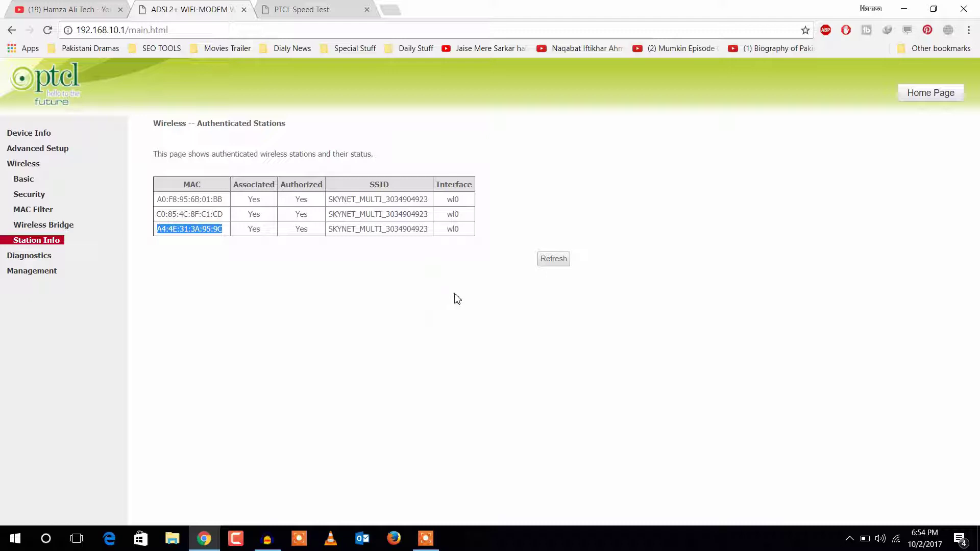
# Step: Check the laptop's physical address in the Wi-Fi Network Connection Details, then close the network windows
pyautogui.rightClick(899, 539)
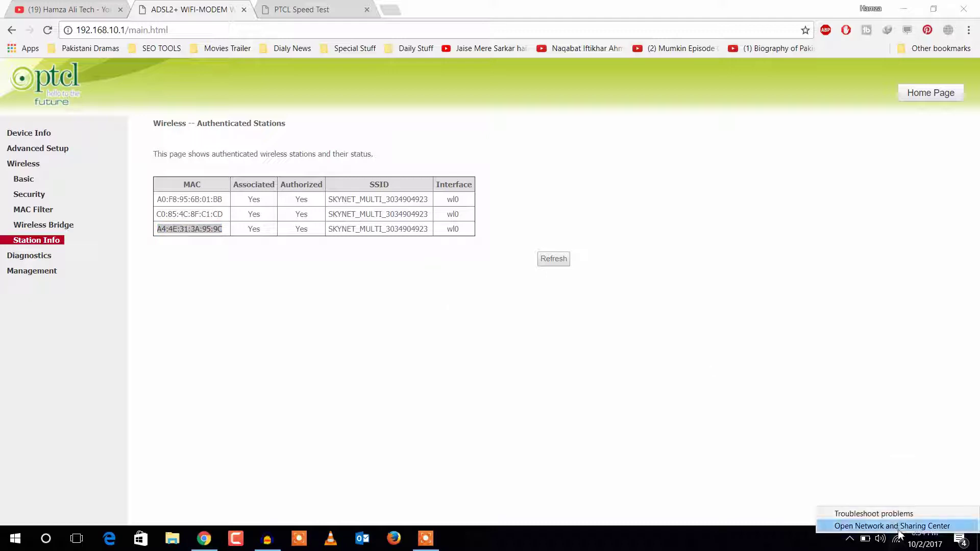
pyautogui.click(891, 526)
pyautogui.click(418, 122)
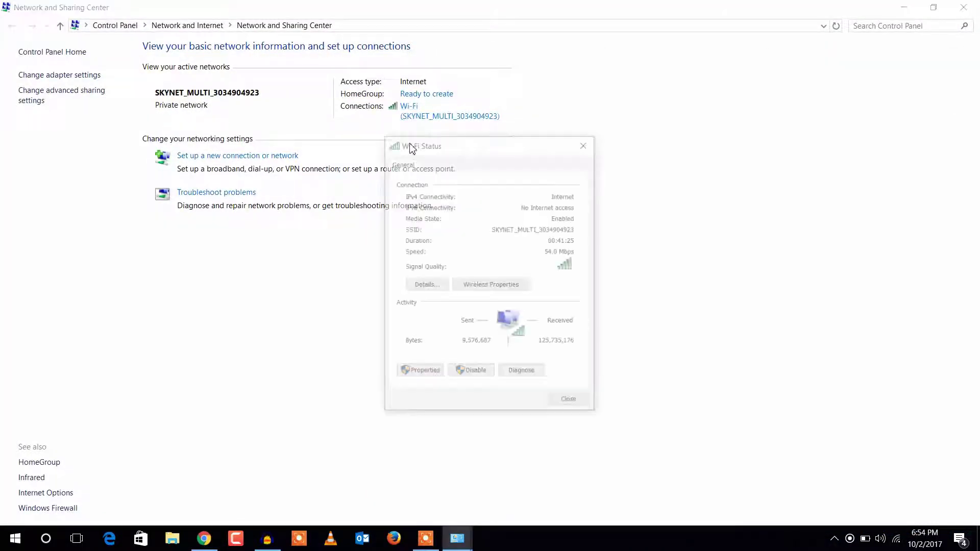
pyautogui.click(431, 285)
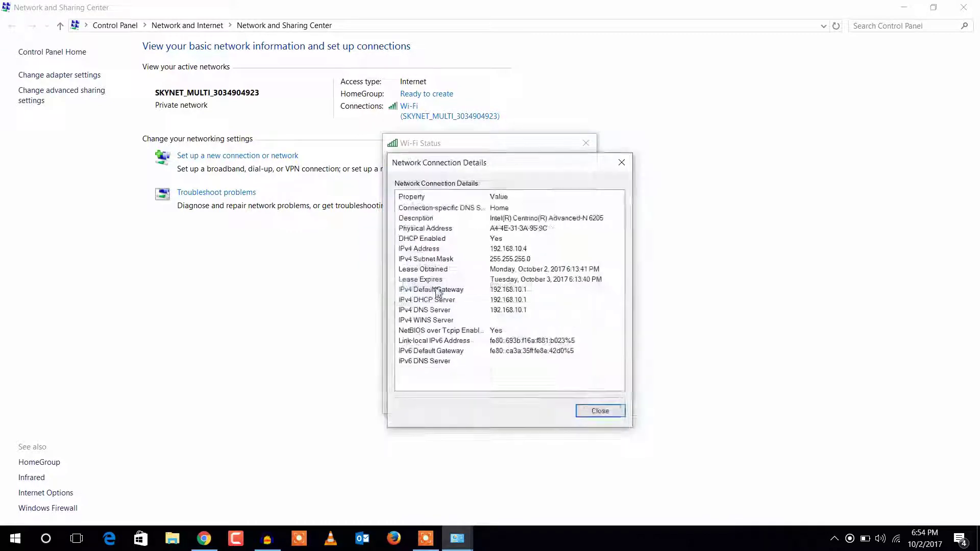
pyautogui.click(547, 230)
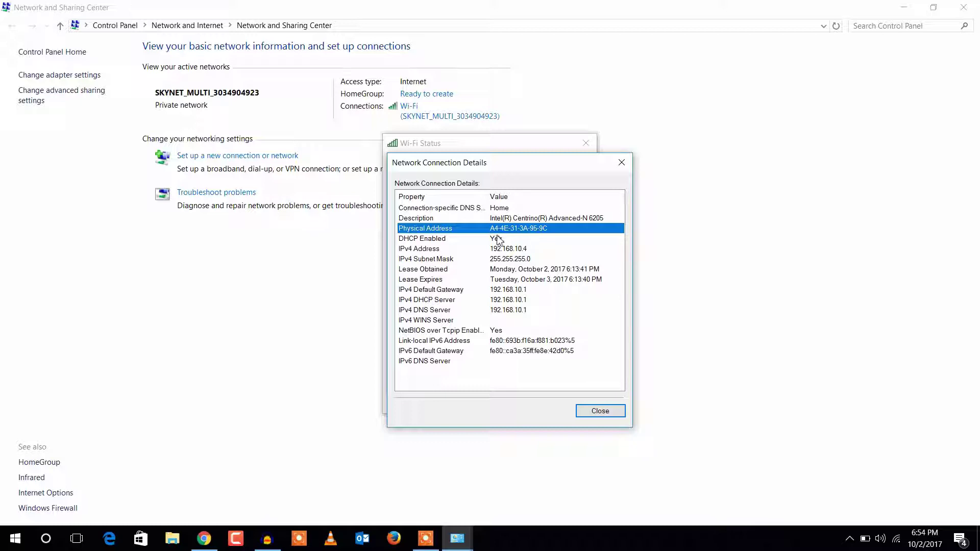
pyautogui.click(607, 415)
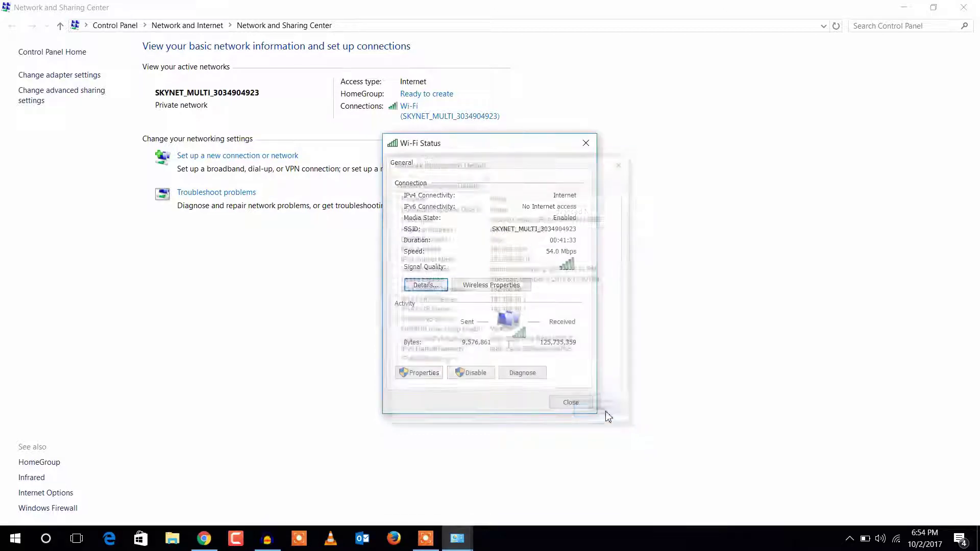
pyautogui.click(581, 403)
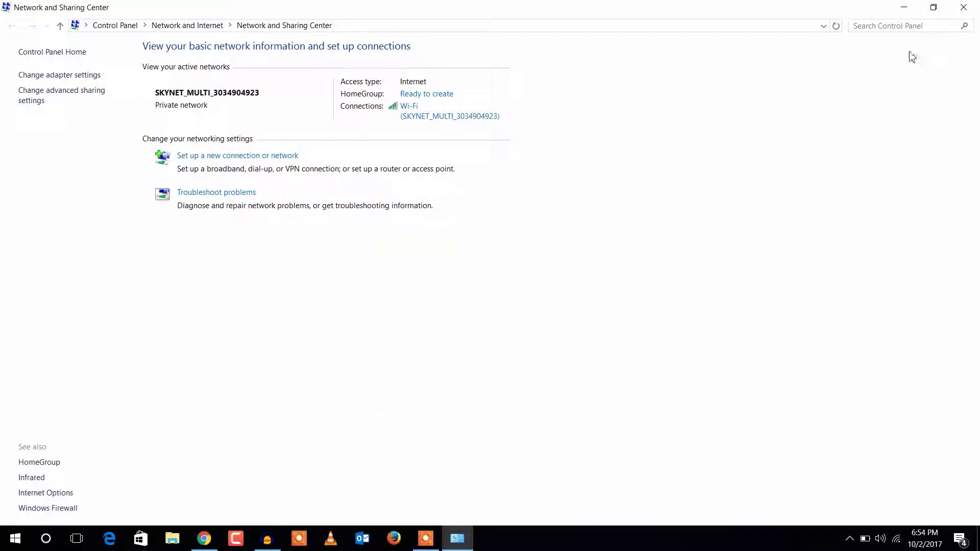
pyautogui.click(964, 7)
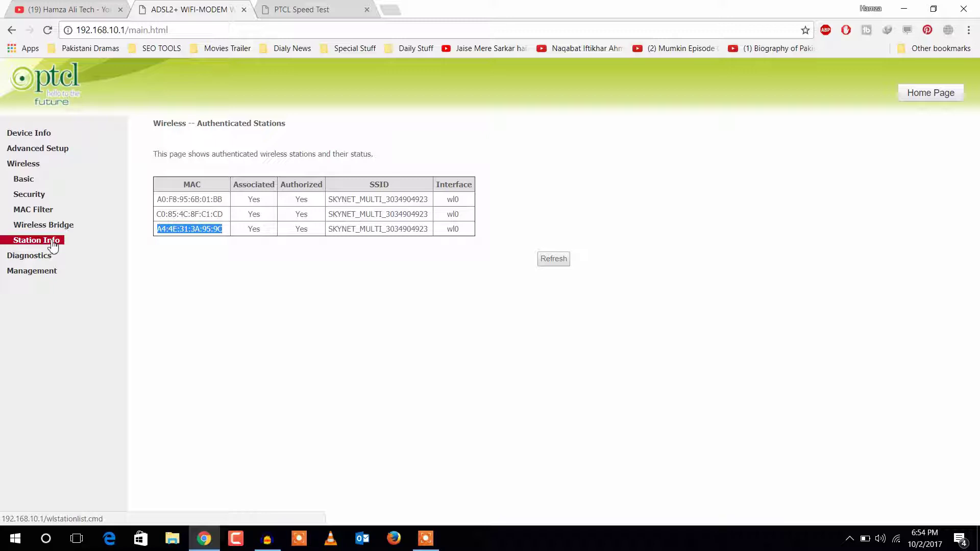
# Step: Find the laptop's IP address in the modem's DHCP leases and review the speed test result
pyautogui.click(35, 133)
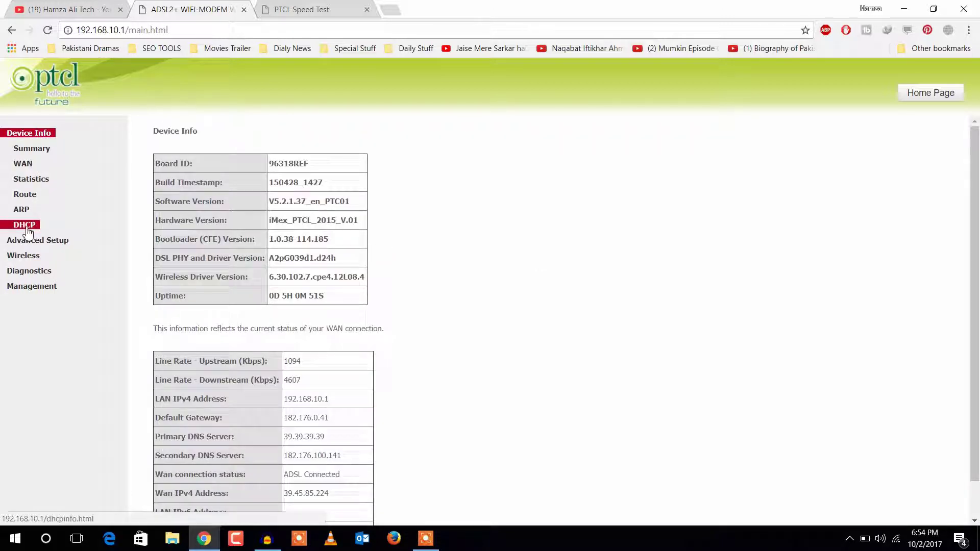
pyautogui.click(45, 229)
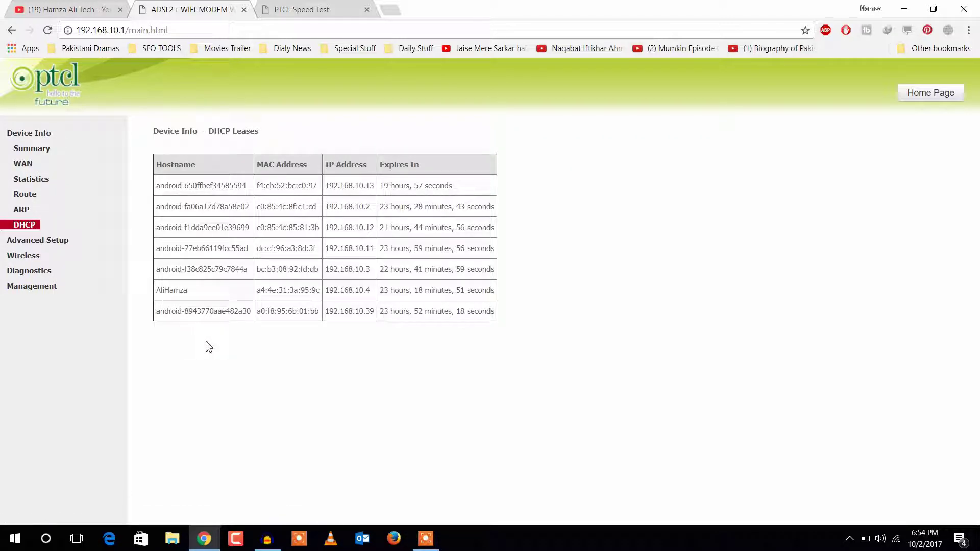
pyautogui.moveTo(320, 290)
pyautogui.mouseDown()
pyautogui.moveTo(314, 295)
pyautogui.moveTo(352, 291)
pyautogui.moveTo(325, 291)
pyautogui.mouseUp()
pyautogui.click(372, 296)
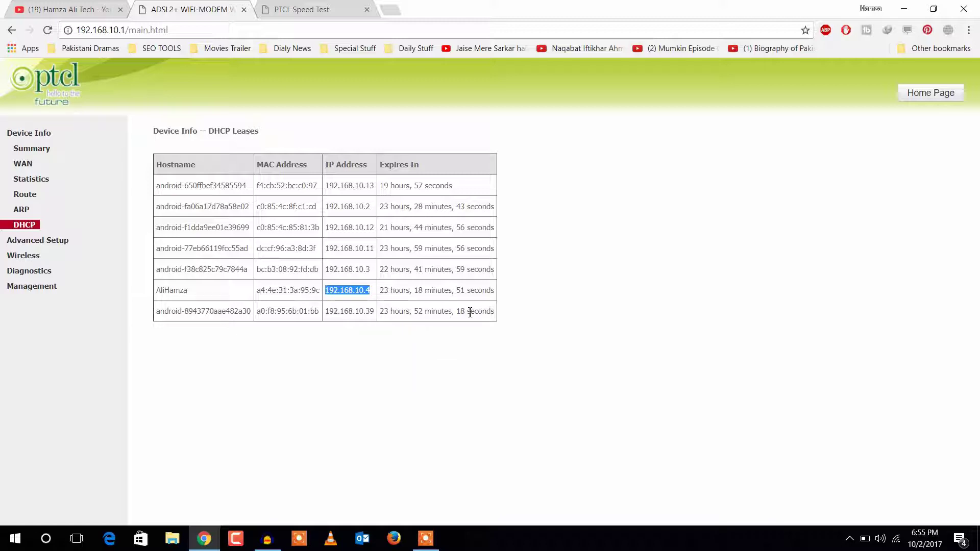
pyautogui.click(312, 9)
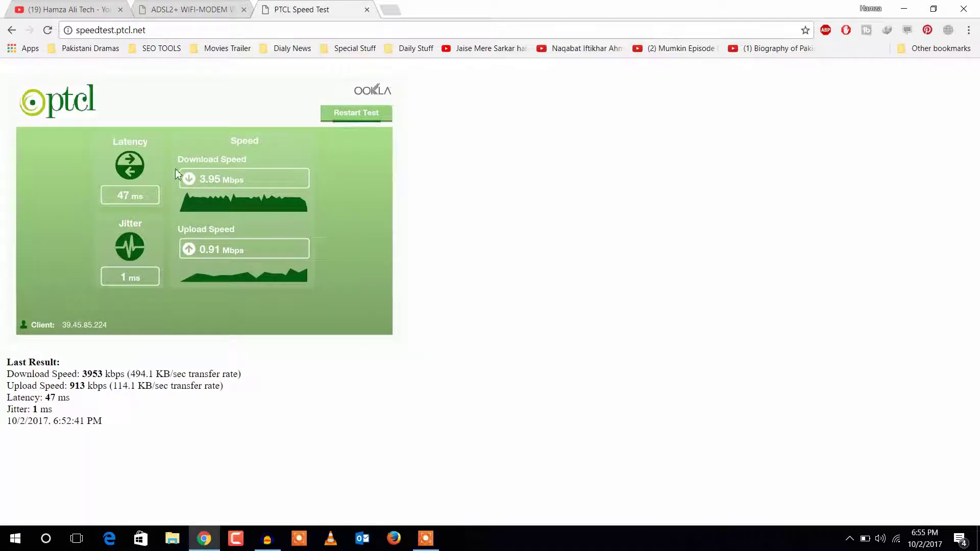
pyautogui.click(189, 9)
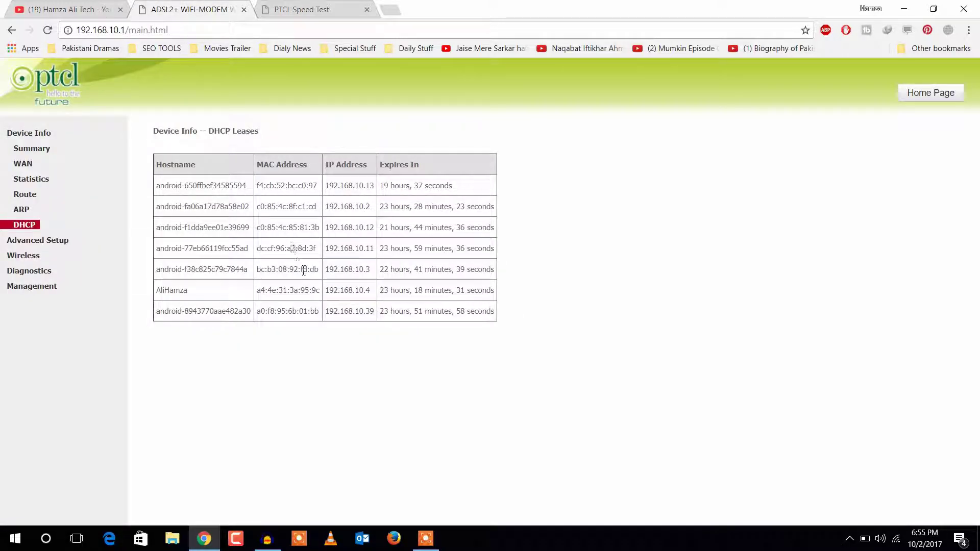
# Step: Open the modem's Bandwidth Control settings and enter mylaptop as the description of a new rule
pyautogui.click(53, 245)
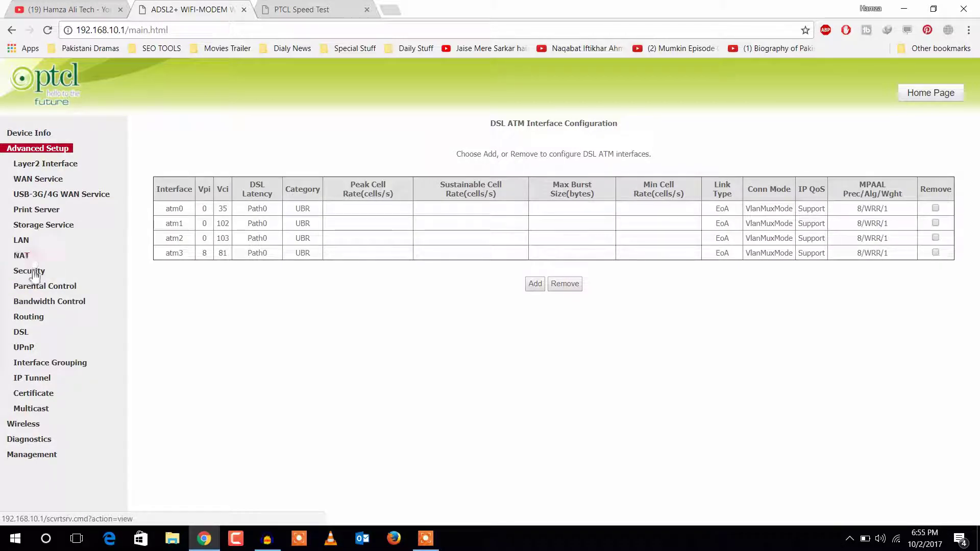
pyautogui.click(45, 301)
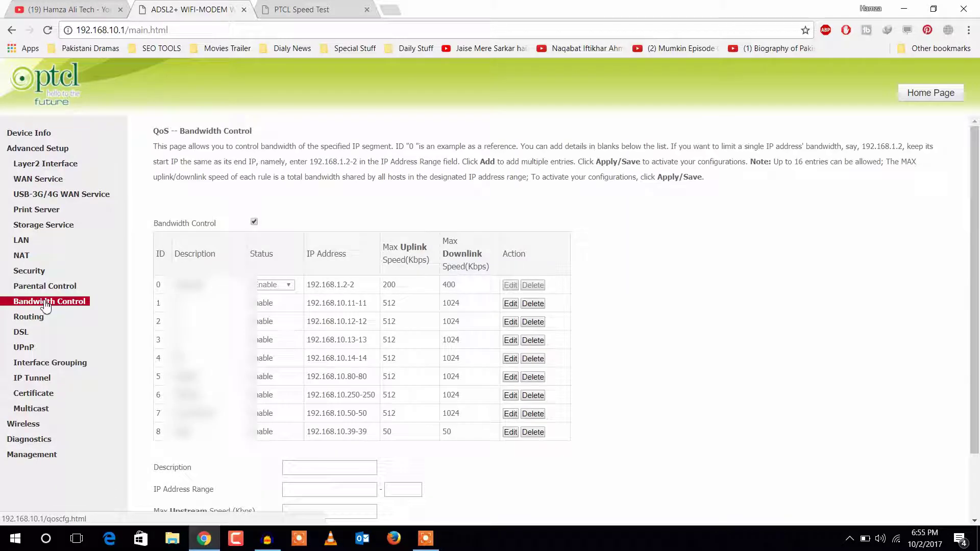
pyautogui.scroll(-3, 199, 357)
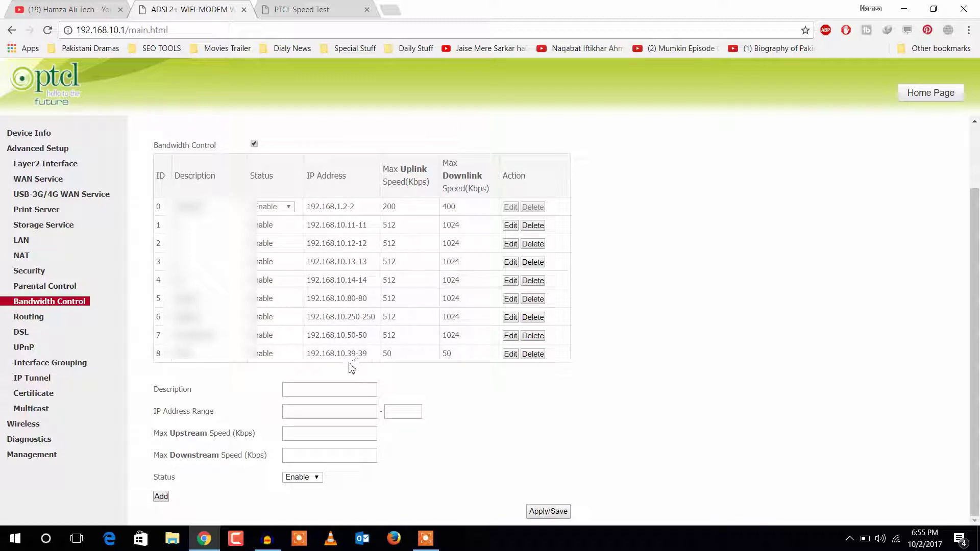
pyautogui.click(298, 390)
pyautogui.write('mylaptop')
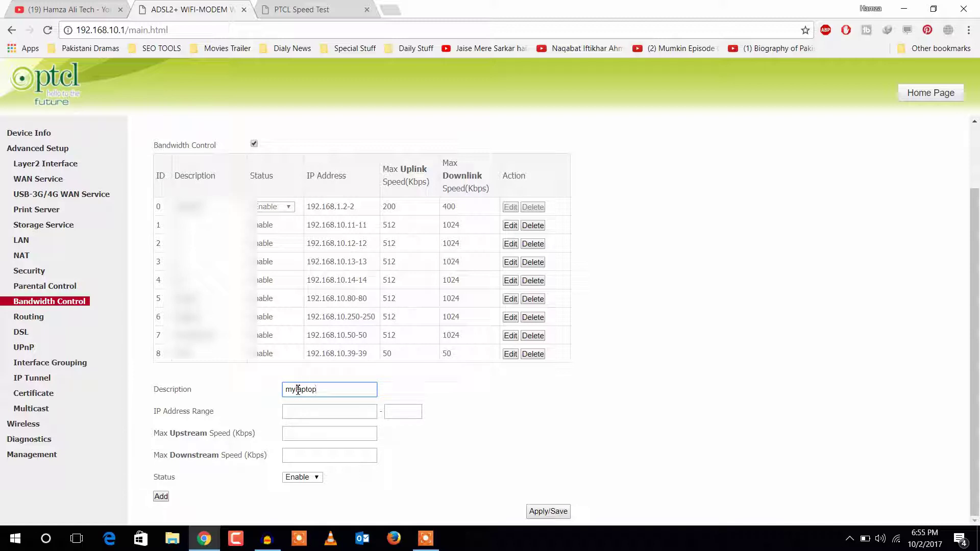
# Step: Set the new rule's IP address range to start at 192.168.10.4 and end at 4
pyautogui.click(298, 410)
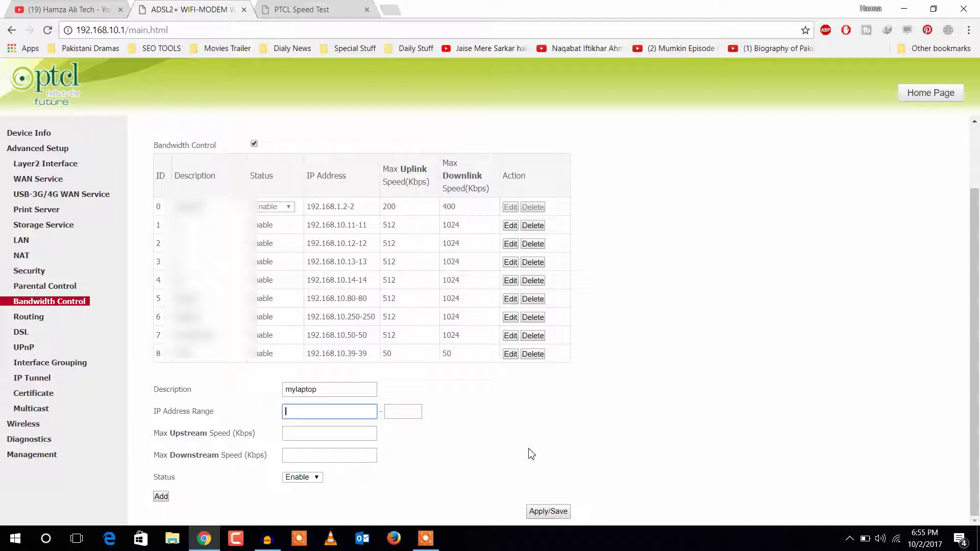
pyautogui.write('192.168.10.4')
pyautogui.press('Tab')
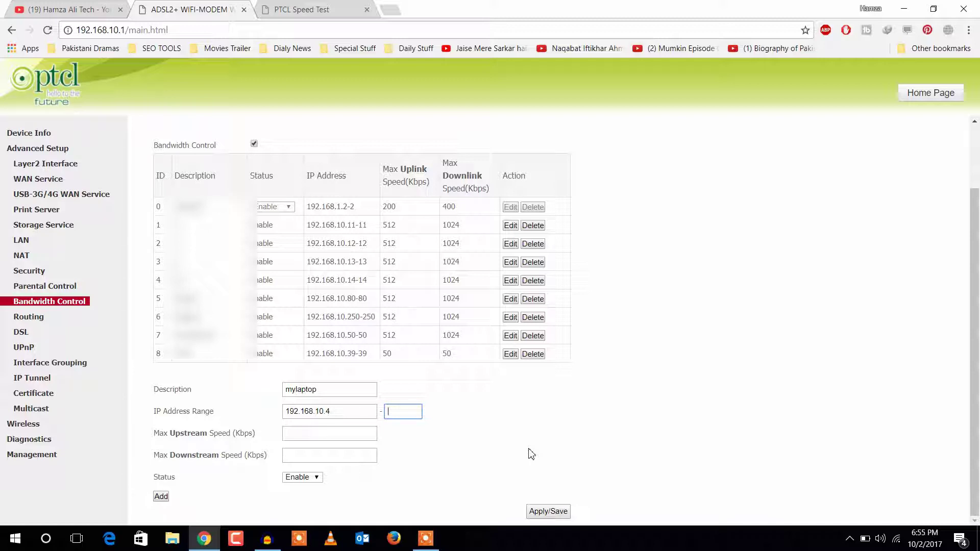
pyautogui.write('4')
pyautogui.press('Tab')
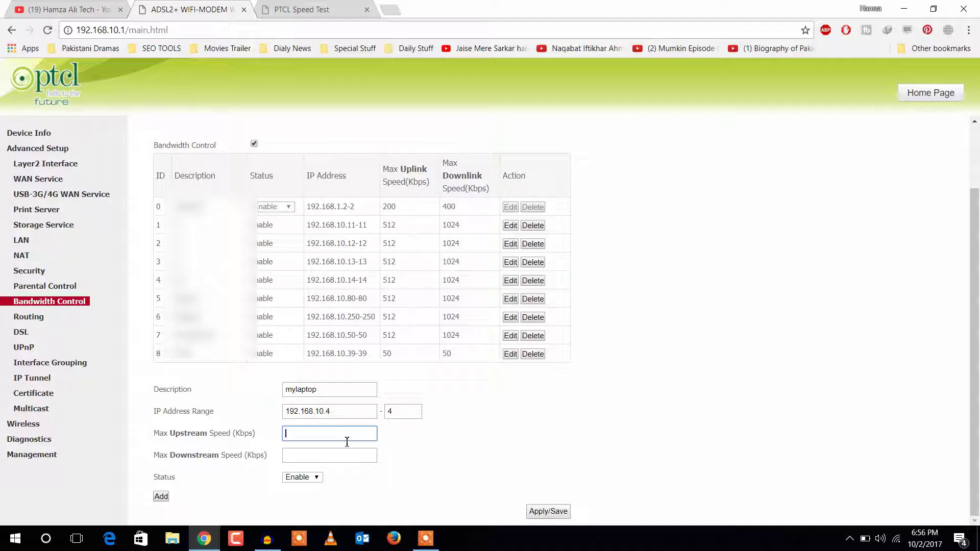
# Step: Set the new rule's maximum upstream speed to 512 Kbps and maximum downstream speed to 1094 Kbps
pyautogui.click(317, 455)
pyautogui.click(359, 436)
pyautogui.write('512')
pyautogui.press('Tab')
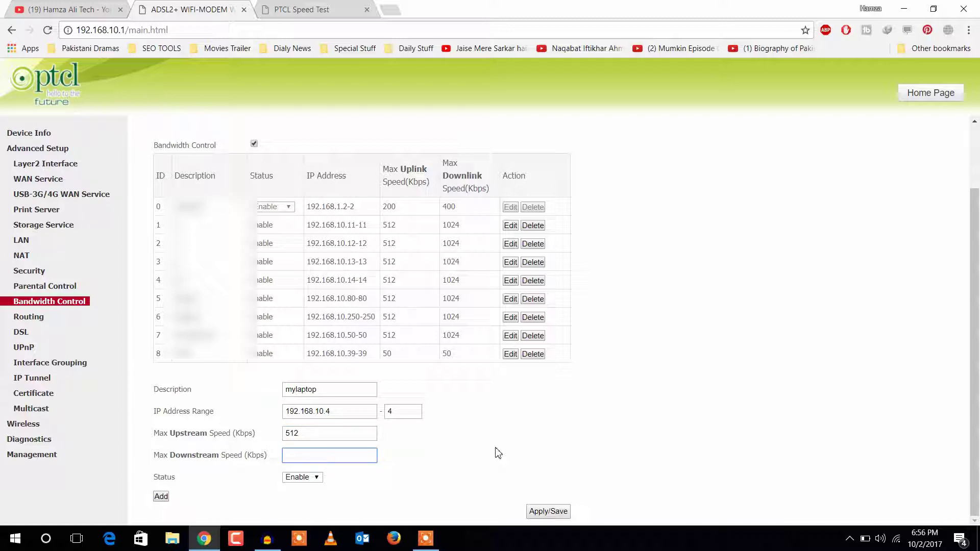
pyautogui.write('1094')
# Step: Add the mylaptop rule with its status set to Enable, and save the Bandwidth Control settings
pyautogui.click(316, 479)
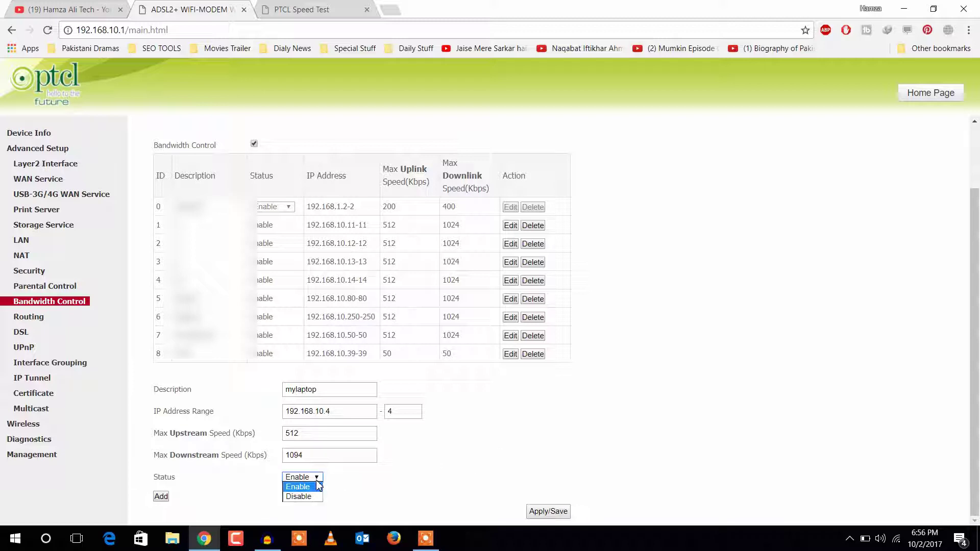
pyautogui.click(318, 485)
pyautogui.click(160, 497)
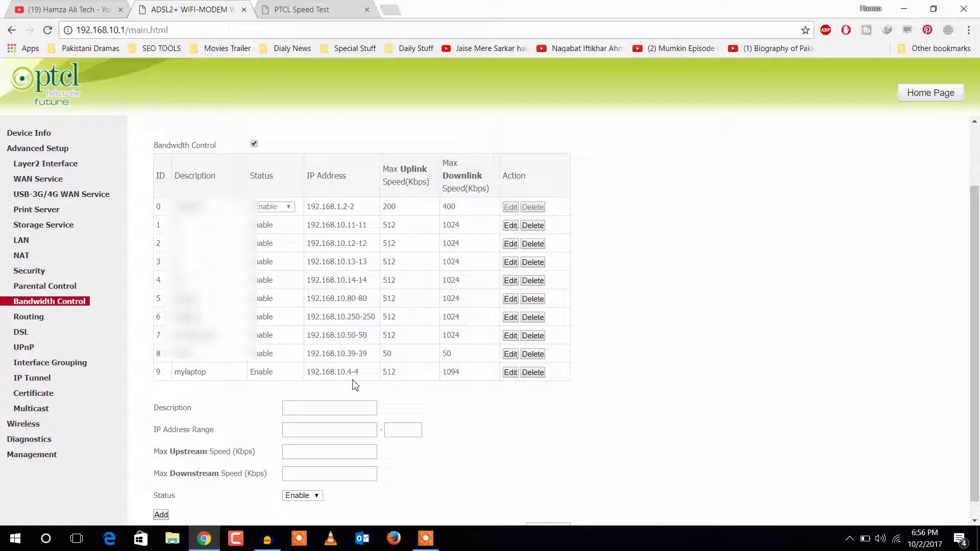
pyautogui.scroll(-1, 466, 383)
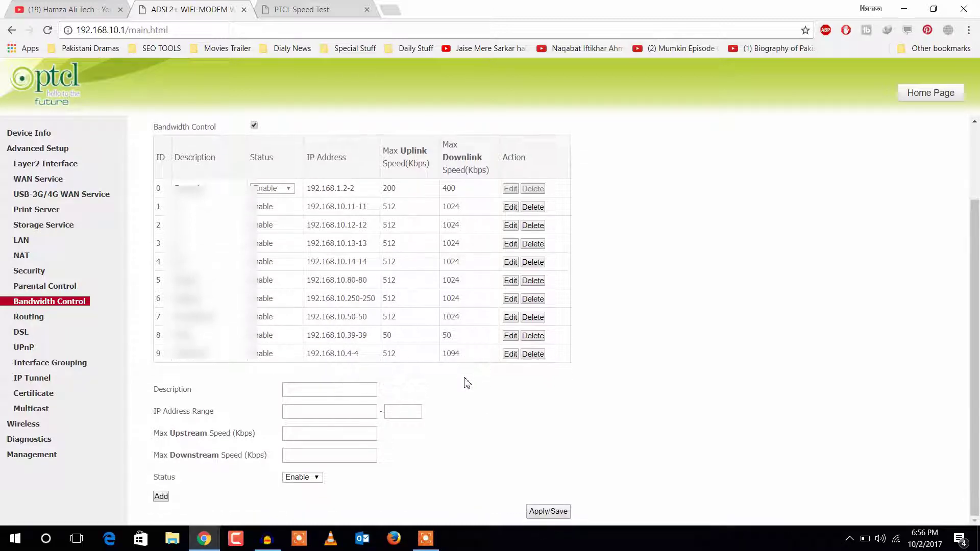
pyautogui.click(548, 512)
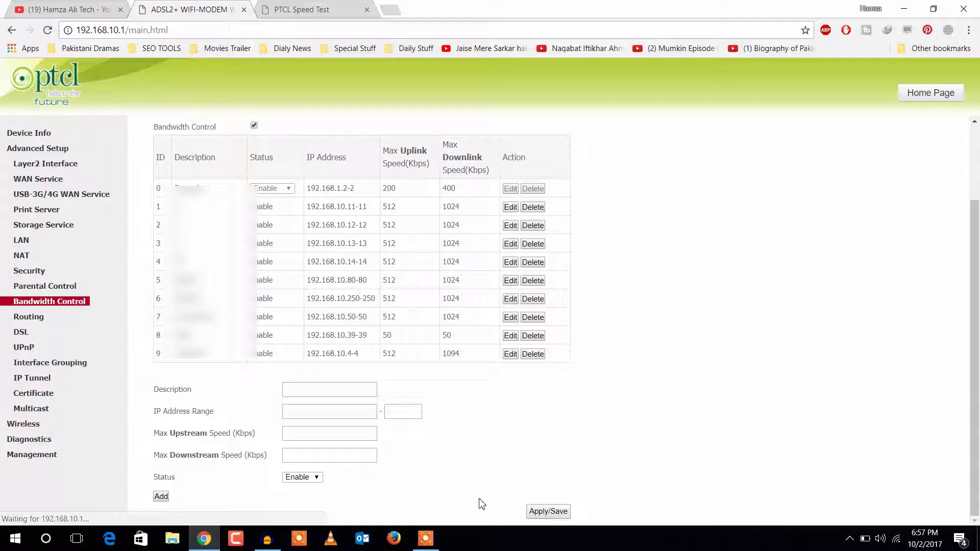
pyautogui.scroll(-2, 482, 505)
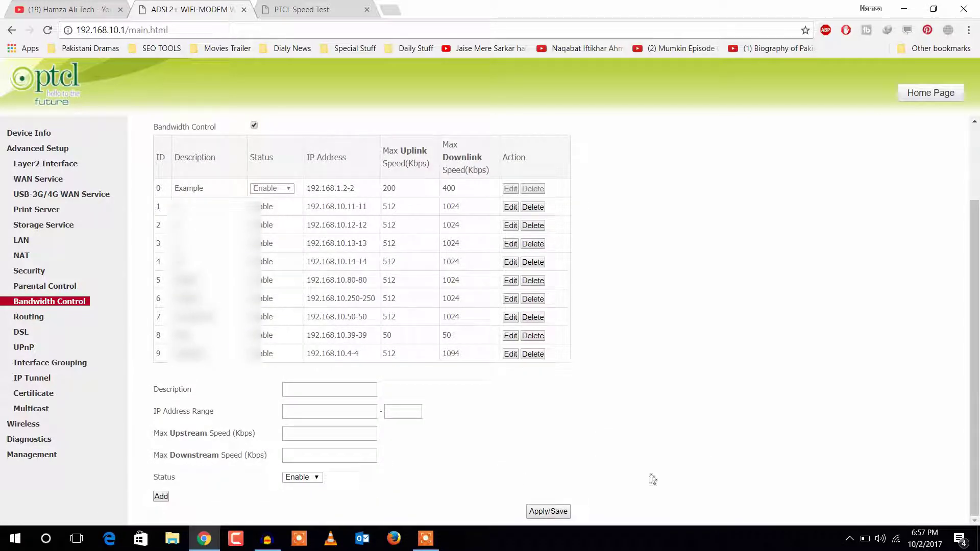
# Step: Disconnect the laptop from its current Wi-Fi network and reconnect it to the same network
pyautogui.click(895, 538)
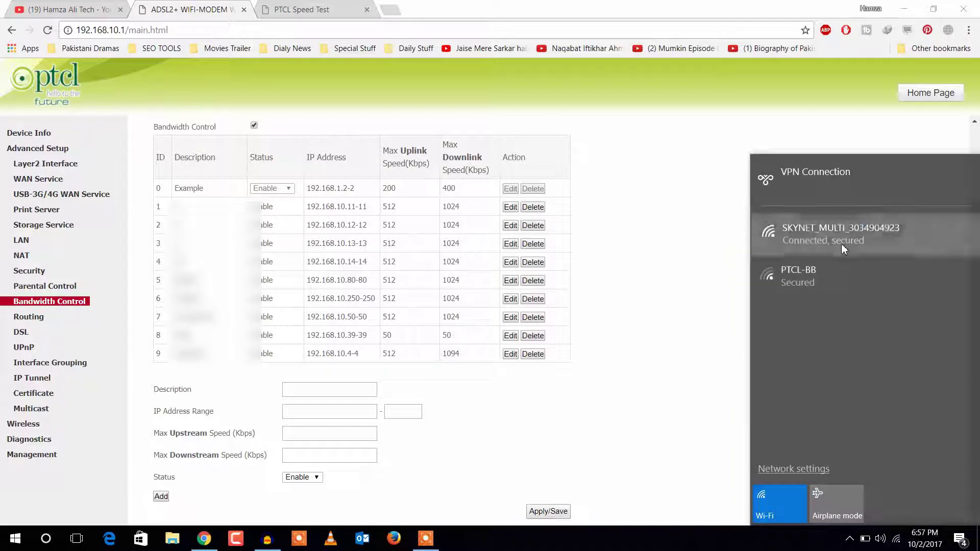
pyautogui.click(841, 244)
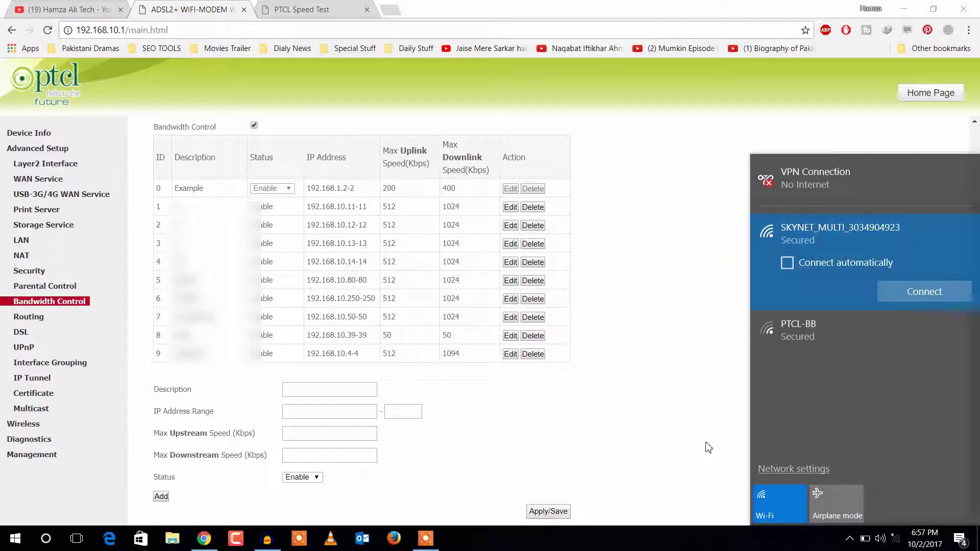
pyautogui.click(740, 477)
pyautogui.click(896, 539)
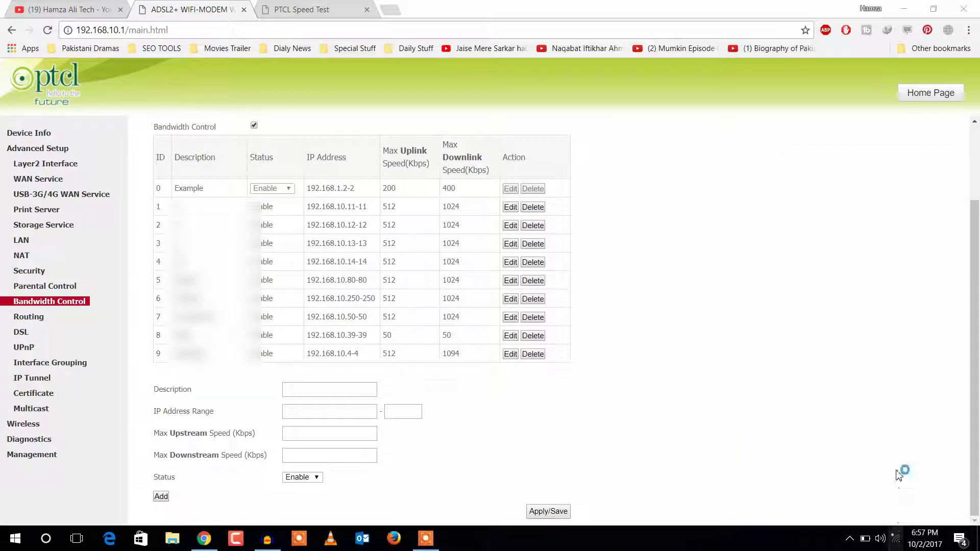
pyautogui.click(859, 254)
pyautogui.click(922, 290)
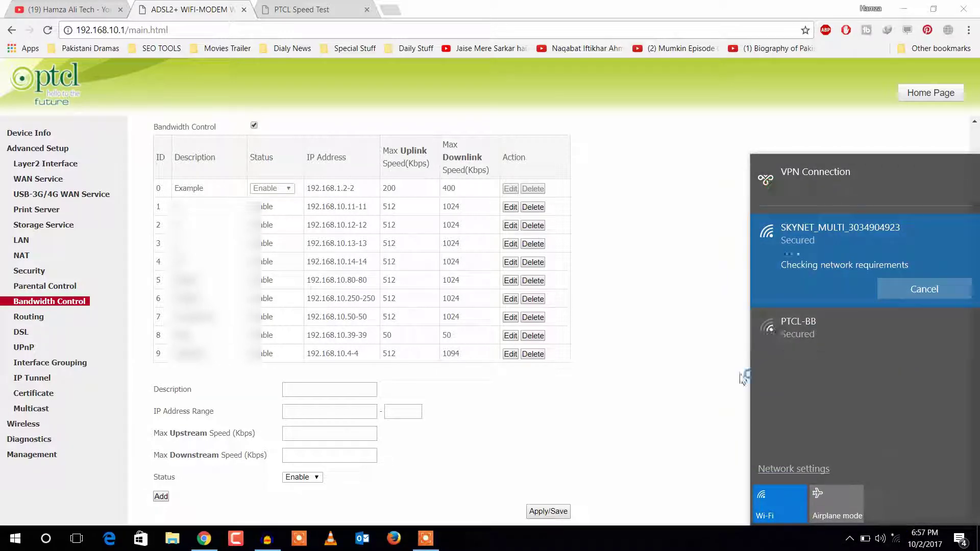
pyautogui.click(679, 425)
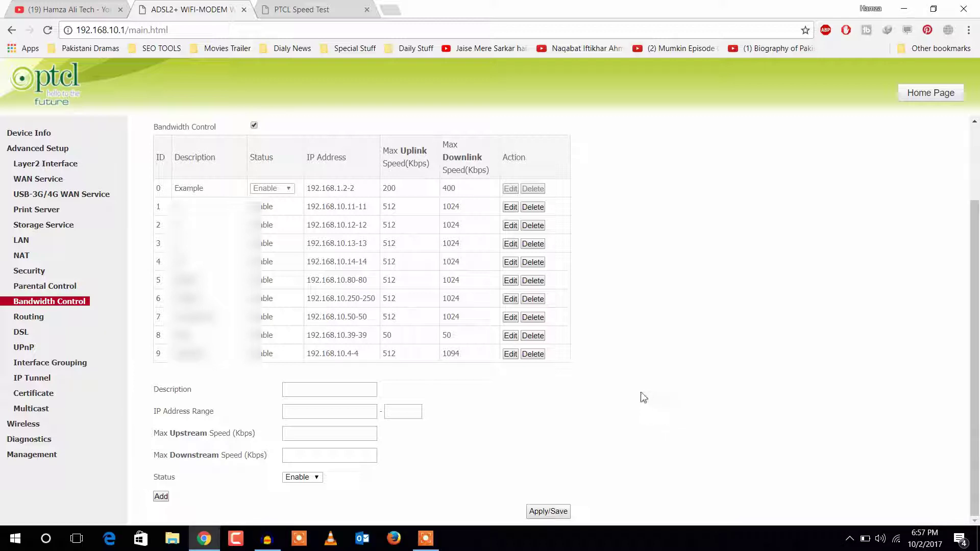
# Step: Reload the PTCL Speed Test page and start a new speed test, reloading and restarting it once more
pyautogui.click(312, 13)
pyautogui.click(47, 30)
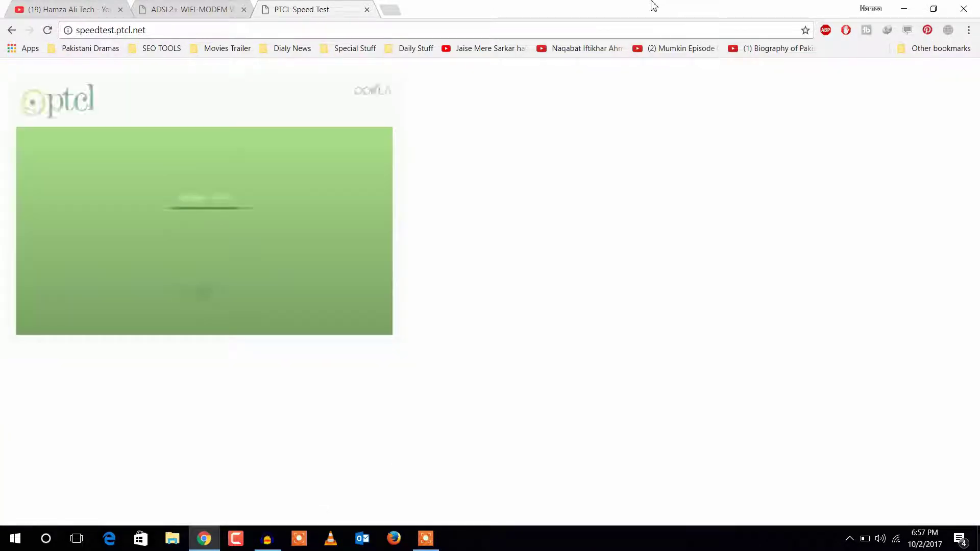
pyautogui.click(190, 204)
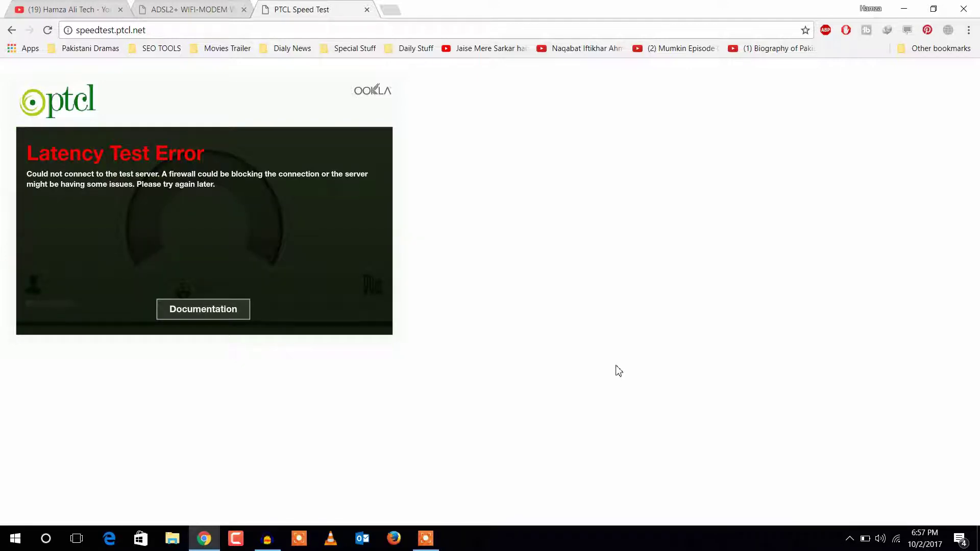
pyautogui.click(48, 31)
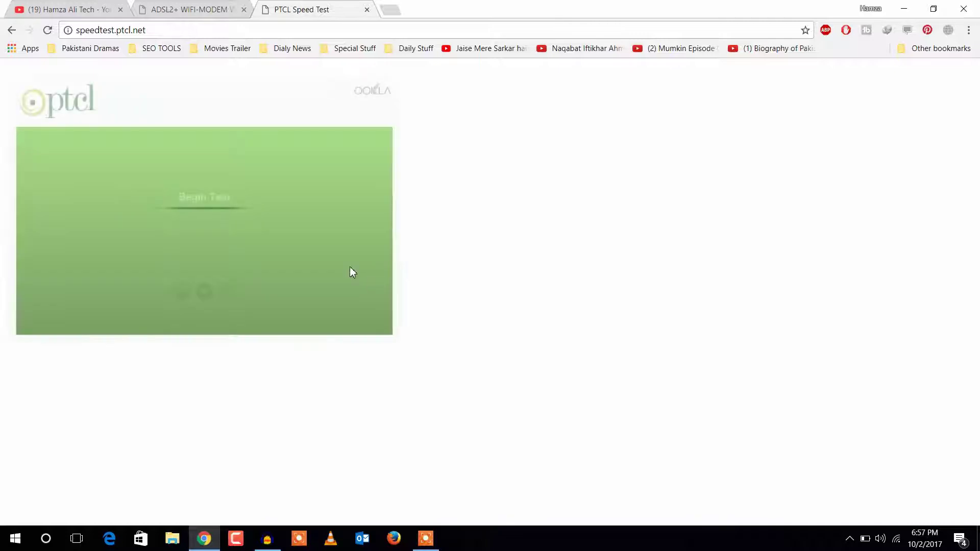
pyautogui.click(189, 205)
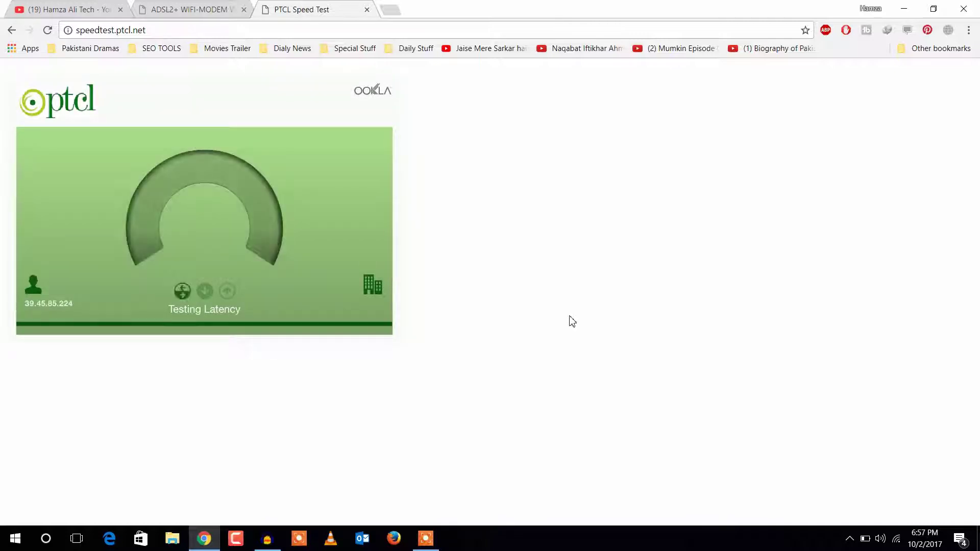